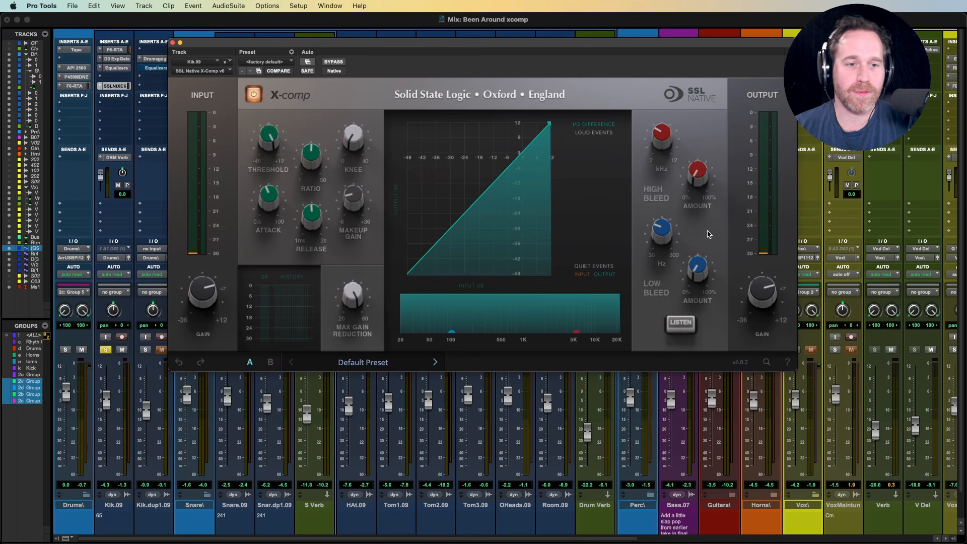
pyautogui.moveTo(702, 269)
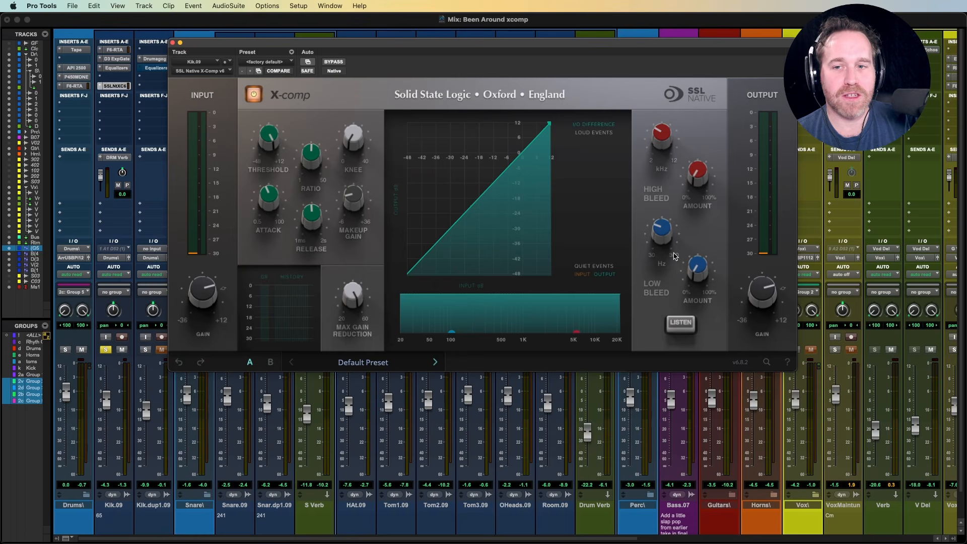
pyautogui.moveTo(664, 241)
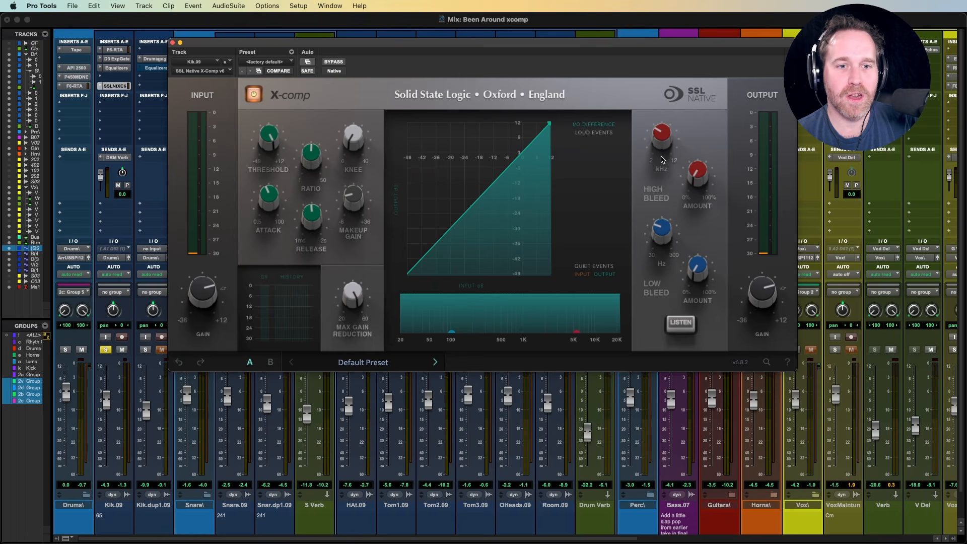
pyautogui.moveTo(660, 138)
pyautogui.moveTo(661, 137); pyautogui.dragTo(662, 137)
pyautogui.moveTo(696, 176)
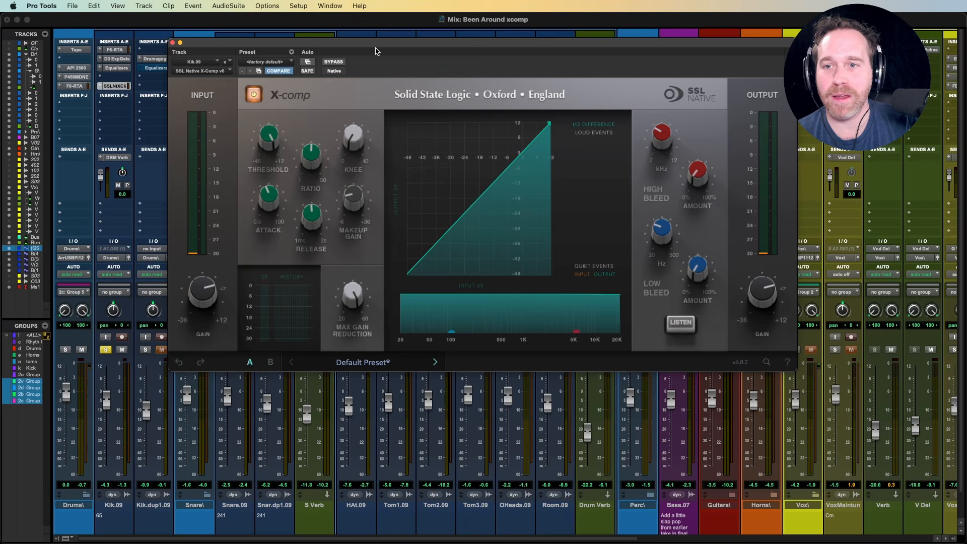
# - Switch the X-comp compressor's processing off and on several times, leaving it on
pyautogui.click(253, 95)
pyautogui.click(254, 96)
pyautogui.click(254, 96)
pyautogui.click(254, 96)
pyautogui.click(253, 96)
pyautogui.click(253, 95)
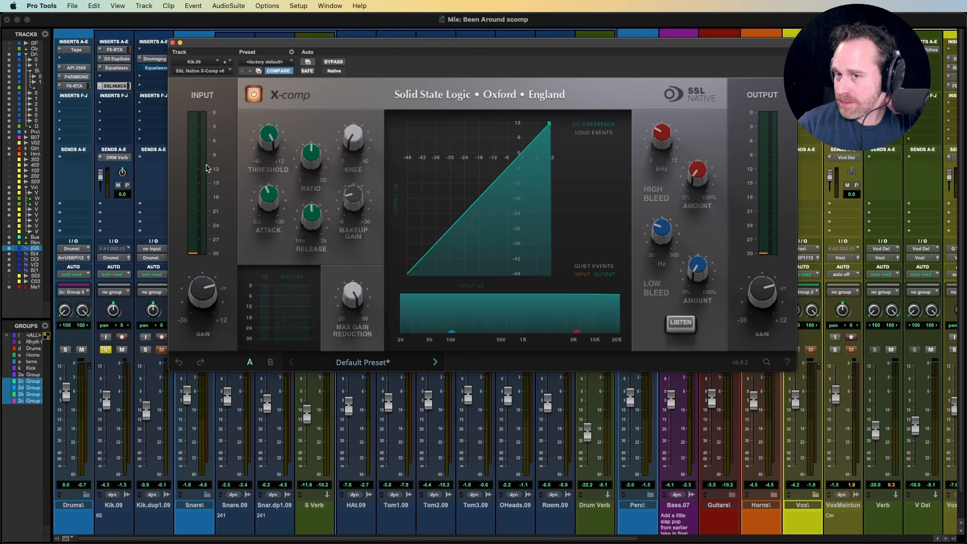
# - Lower the X-comp threshold and reshape the compression curve with its knee handle on the transfer graph
pyautogui.moveTo(205, 296)
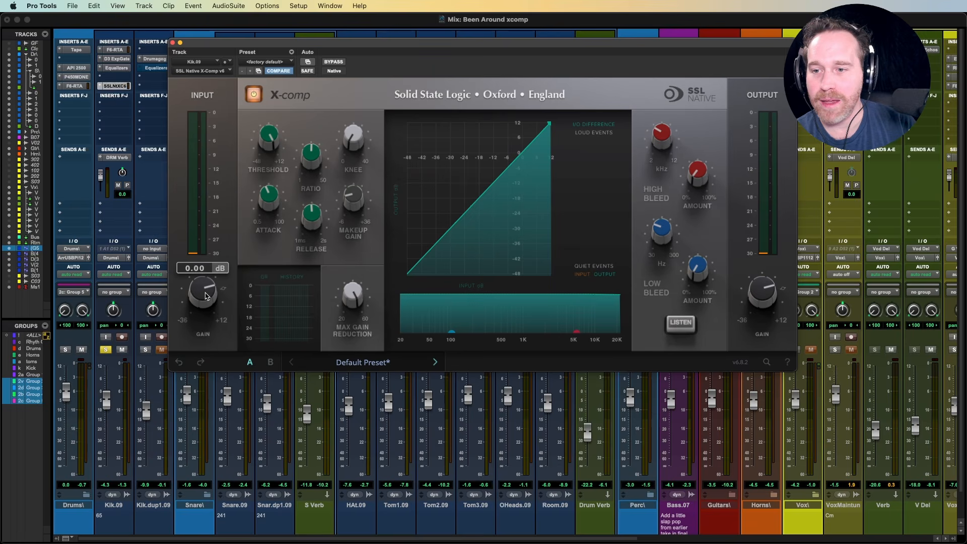
pyautogui.moveTo(271, 146)
pyautogui.moveTo(271, 146)
pyautogui.mouseDown()
pyautogui.moveTo(273, 178)
pyautogui.moveTo(269, 141)
pyautogui.moveTo(268, 154)
pyautogui.mouseUp()
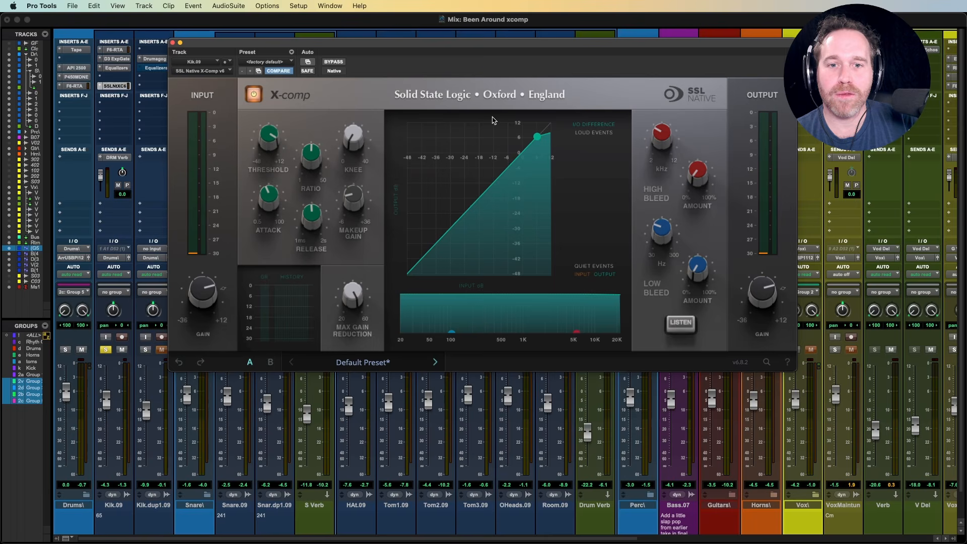
pyautogui.moveTo(537, 137); pyautogui.dragTo(501, 193)
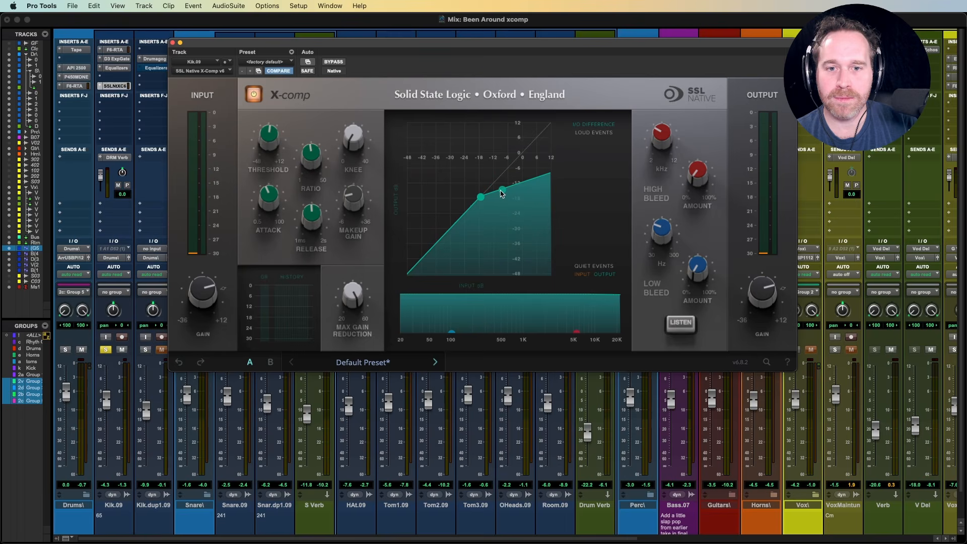
# - Raise the threshold and try a knee of 12.39 dB before narrowing the knee again
pyautogui.moveTo(267, 144); pyautogui.dragTo(347, 90)
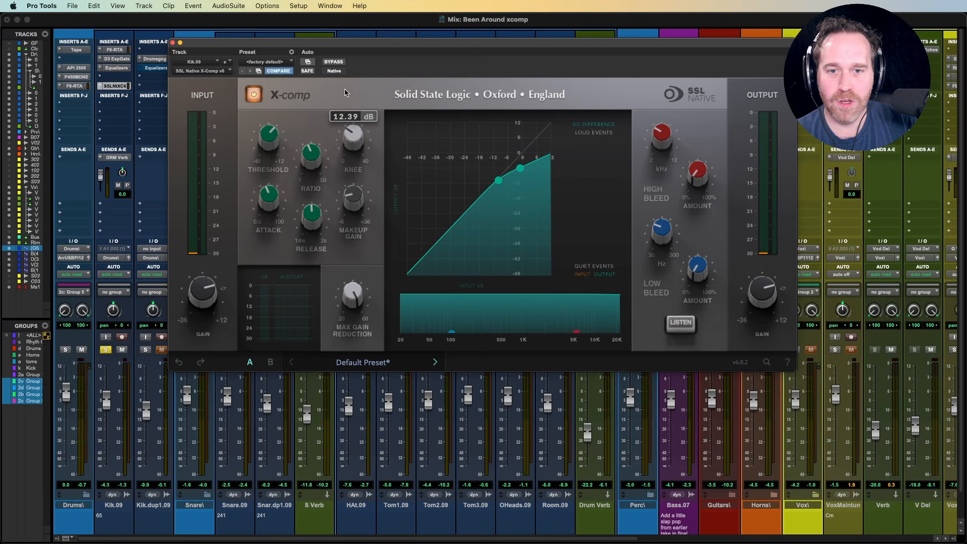
pyautogui.moveTo(351, 133); pyautogui.dragTo(371, 189)
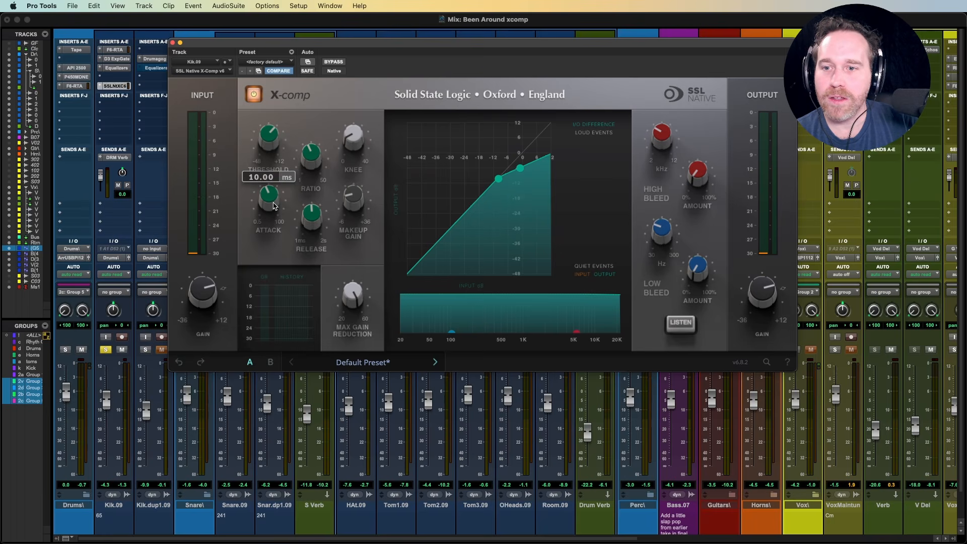
# - Set the attack to 17.01 ms and lower the makeup gain slightly
pyautogui.moveTo(273, 205); pyautogui.dragTo(263, 183)
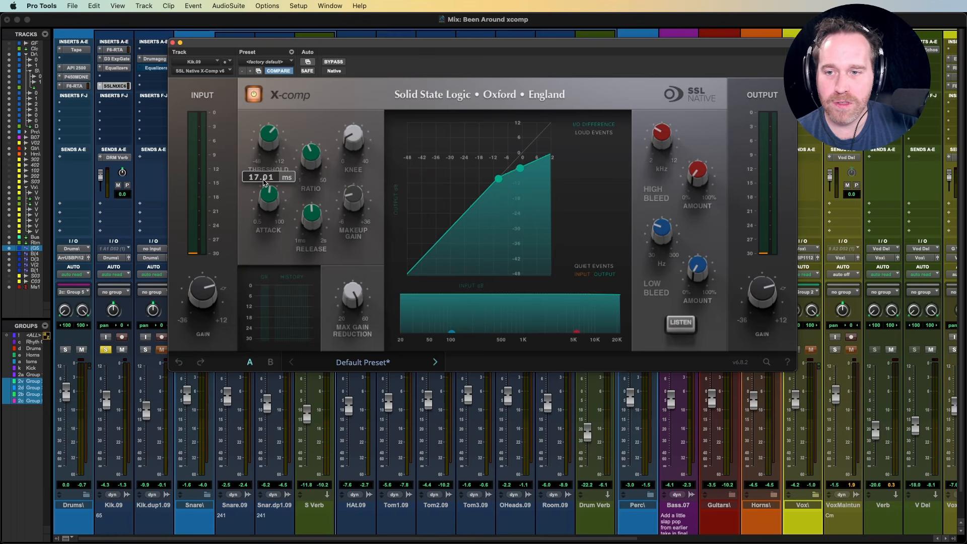
pyautogui.moveTo(271, 208); pyautogui.dragTo(346, 216)
pyautogui.moveTo(322, 220)
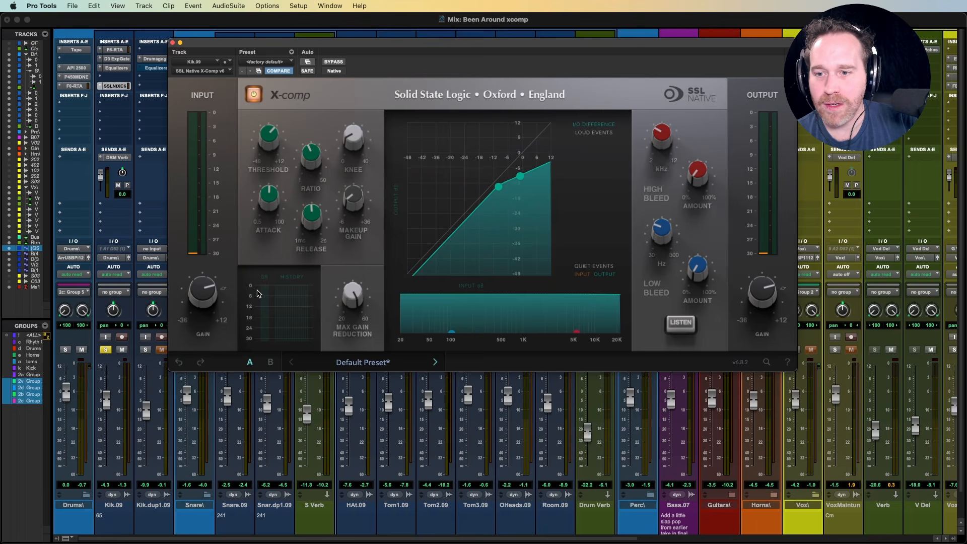
# - Lower the threshold substantially and play the song to check the gain reduction history, stopping playback when done
pyautogui.moveTo(348, 308)
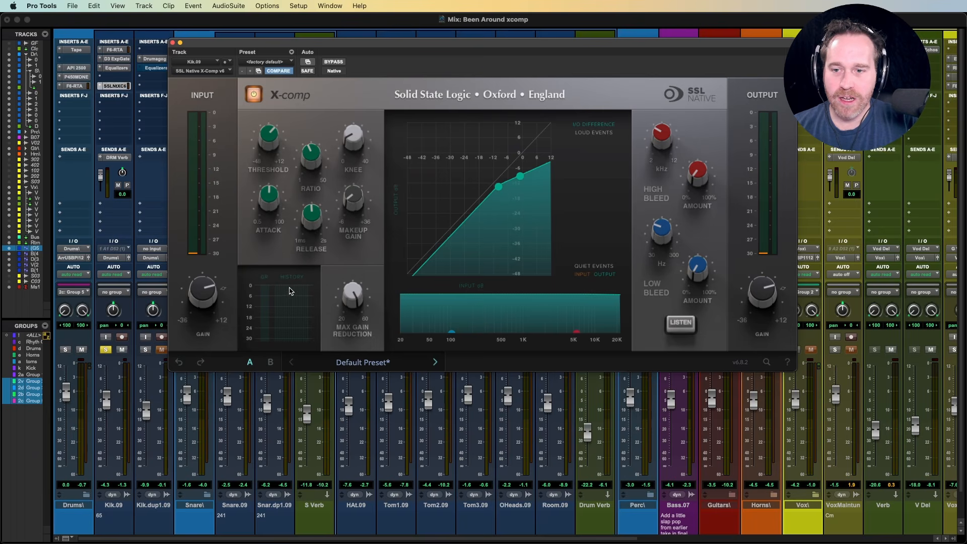
pyautogui.moveTo(270, 143)
pyautogui.moveTo(270, 143); pyautogui.dragTo(271, 214)
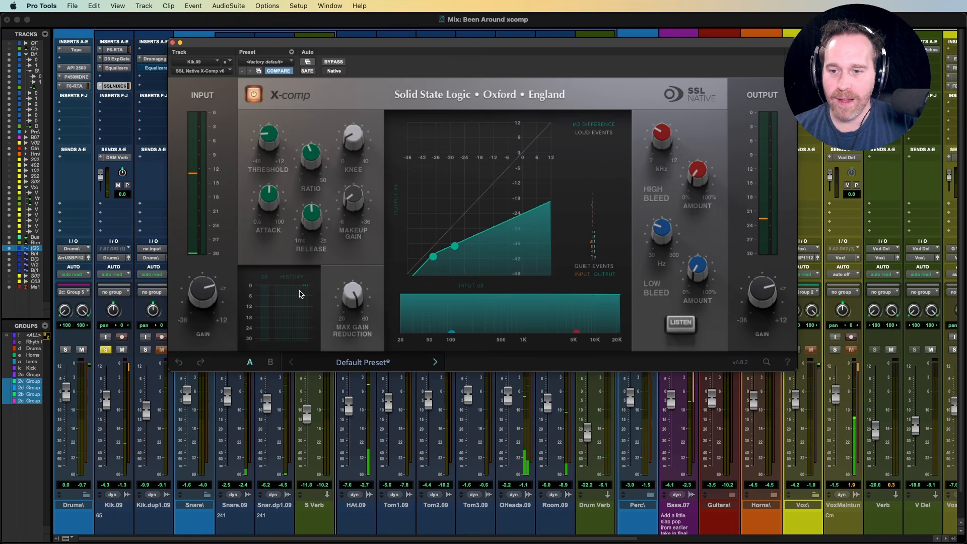
pyautogui.press('space')
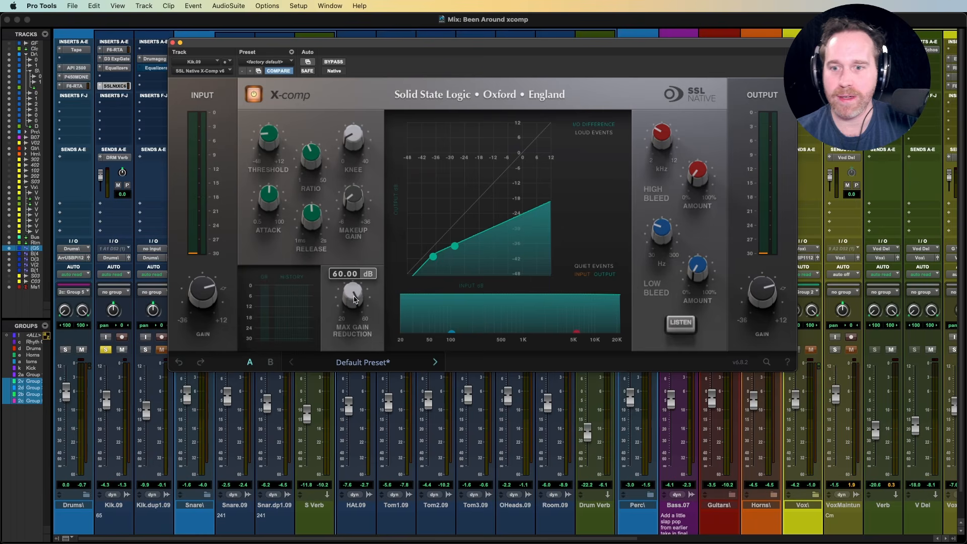
# - Try a maximum gain reduction of 20 dB and return it to 60 dB
pyautogui.moveTo(355, 300); pyautogui.dragTo(351, 299)
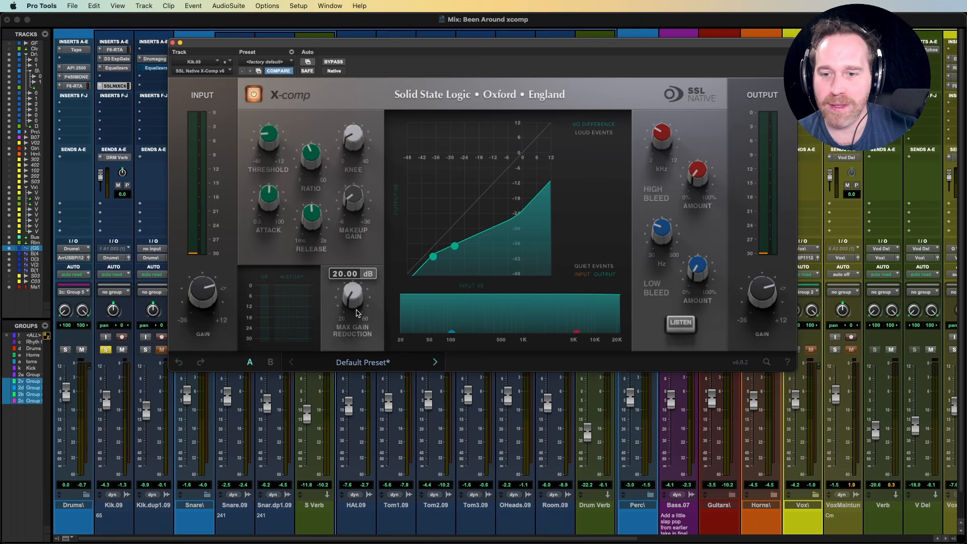
pyautogui.moveTo(357, 313); pyautogui.dragTo(348, 293)
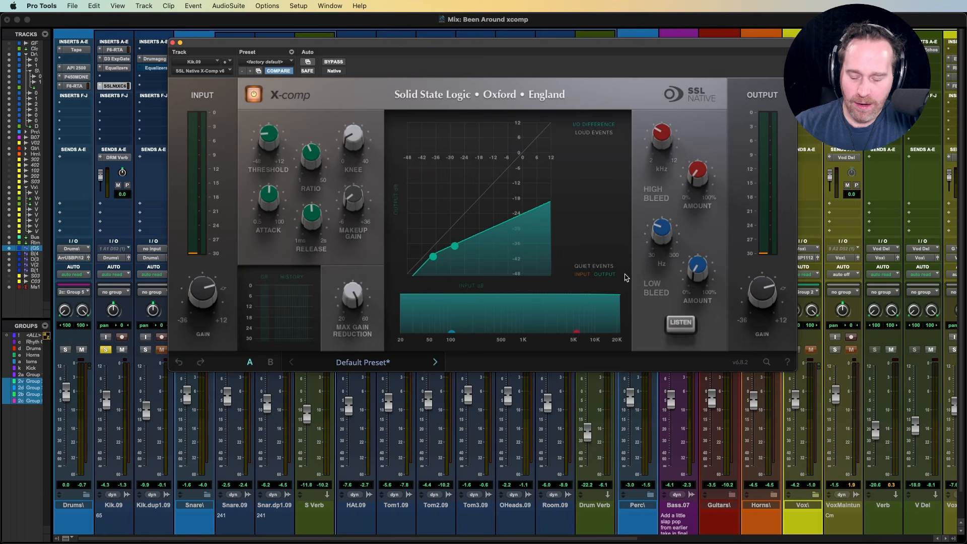
# - Sweep the high bleed frequency down to 2000 Hz and up to 12000 Hz
pyautogui.moveTo(663, 143)
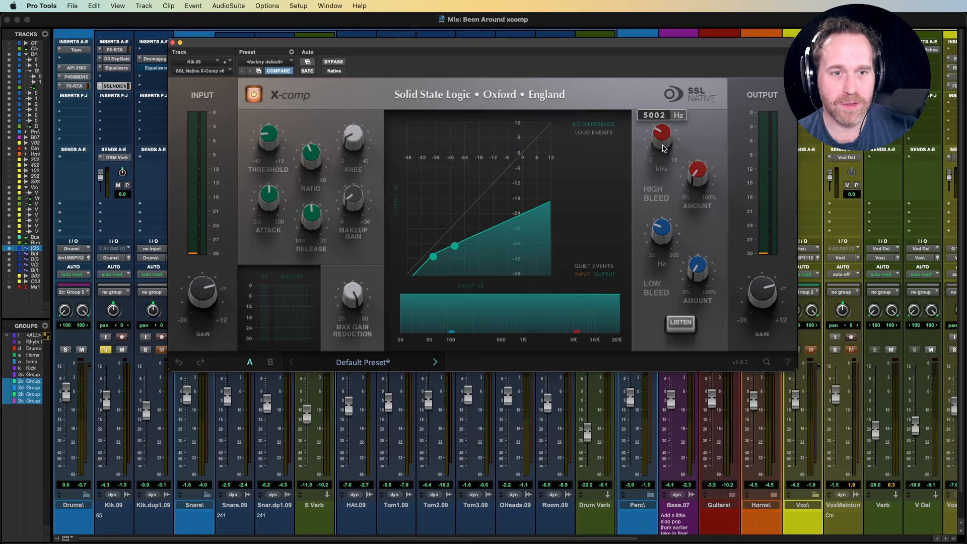
pyautogui.moveTo(661, 146); pyautogui.dragTo(679, 226)
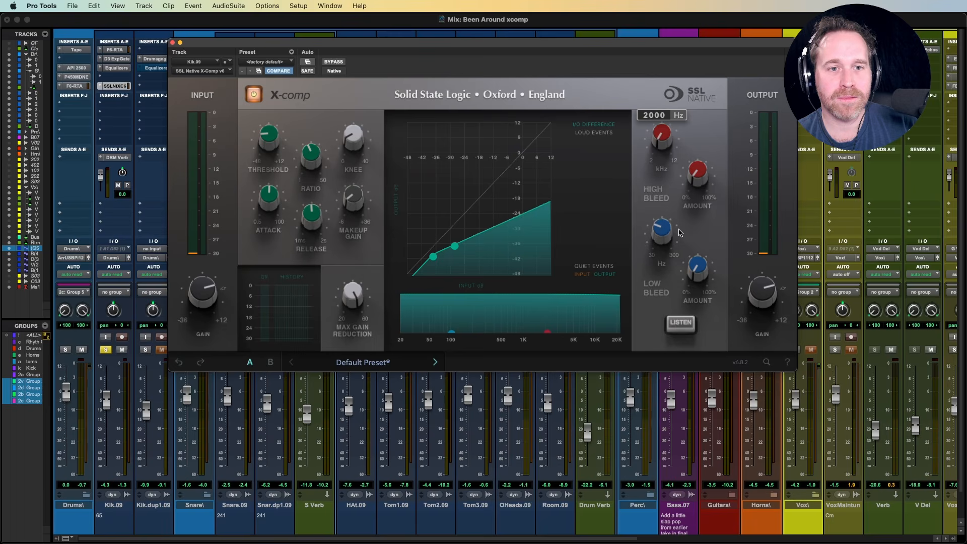
pyautogui.moveTo(659, 135); pyautogui.dragTo(653, 58)
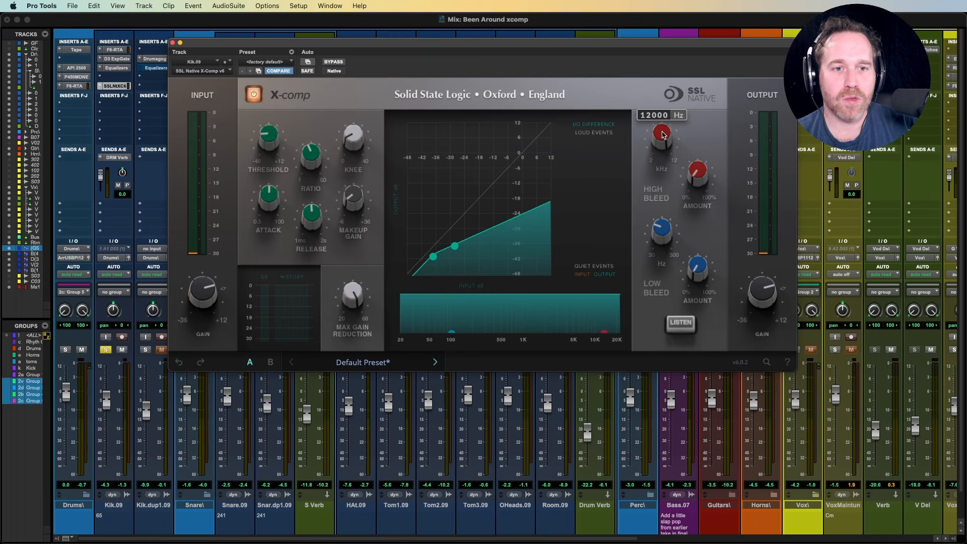
# - Raise the high bleed amount and bring it back down to 0%
pyautogui.moveTo(698, 172); pyautogui.dragTo(698, 19)
pyautogui.moveTo(701, 168); pyautogui.dragTo(704, 73)
pyautogui.moveTo(698, 186); pyautogui.dragTo(694, 330)
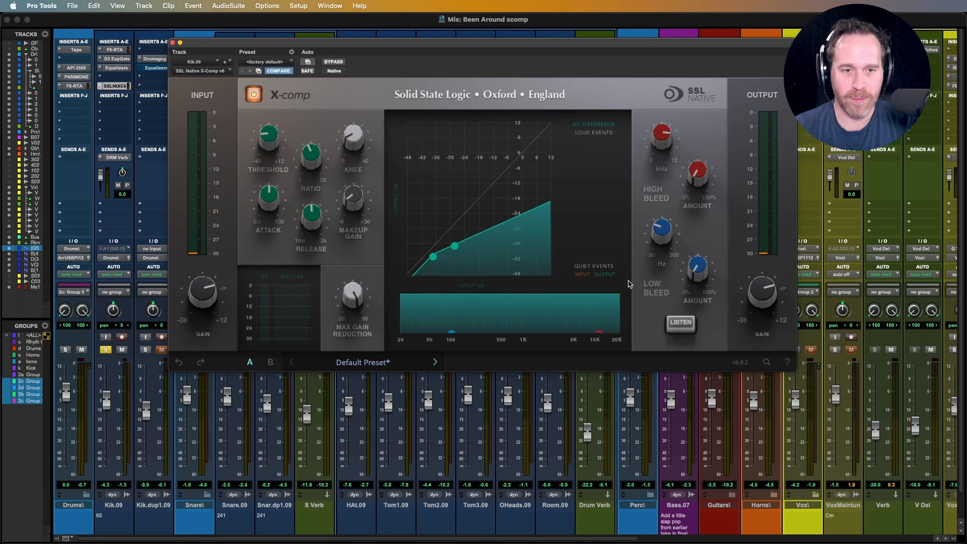
# - Audition the bleed in Listen mode with the low bleed amount at 43.84%, and reset both bleed amounts to 0% with Listen off
pyautogui.click(680, 323)
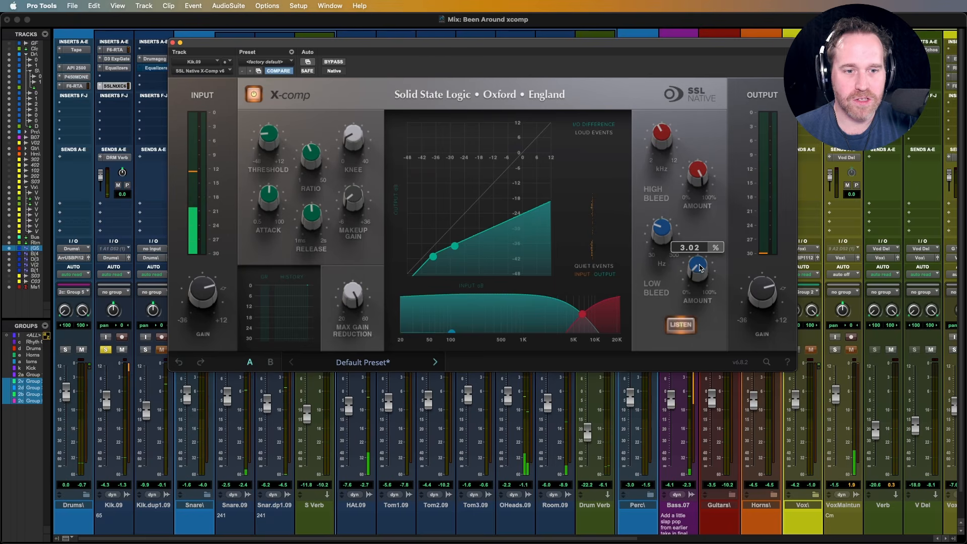
pyautogui.moveTo(699, 271); pyautogui.dragTo(703, 258)
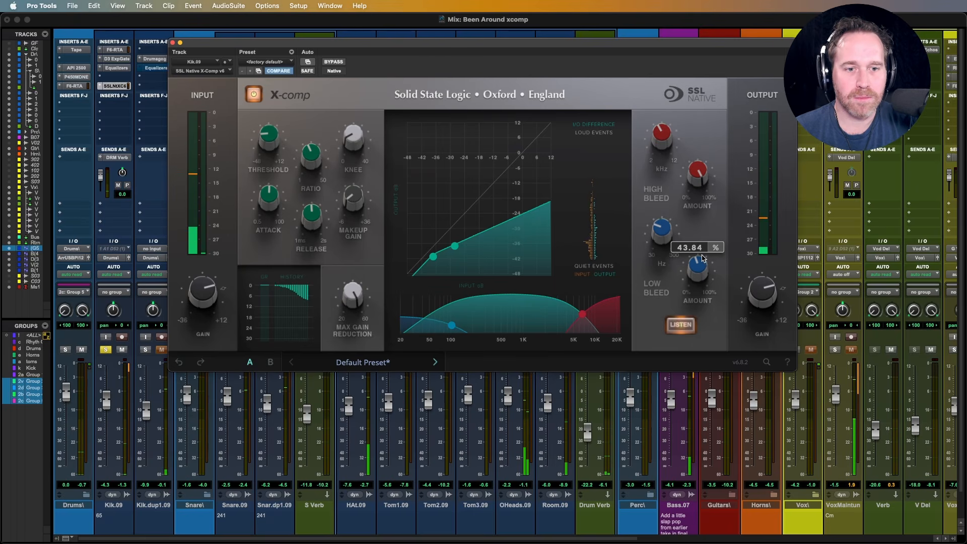
pyautogui.click(682, 325)
pyautogui.moveTo(698, 269); pyautogui.dragTo(696, 377)
pyautogui.moveTo(698, 174); pyautogui.dragTo(713, 203)
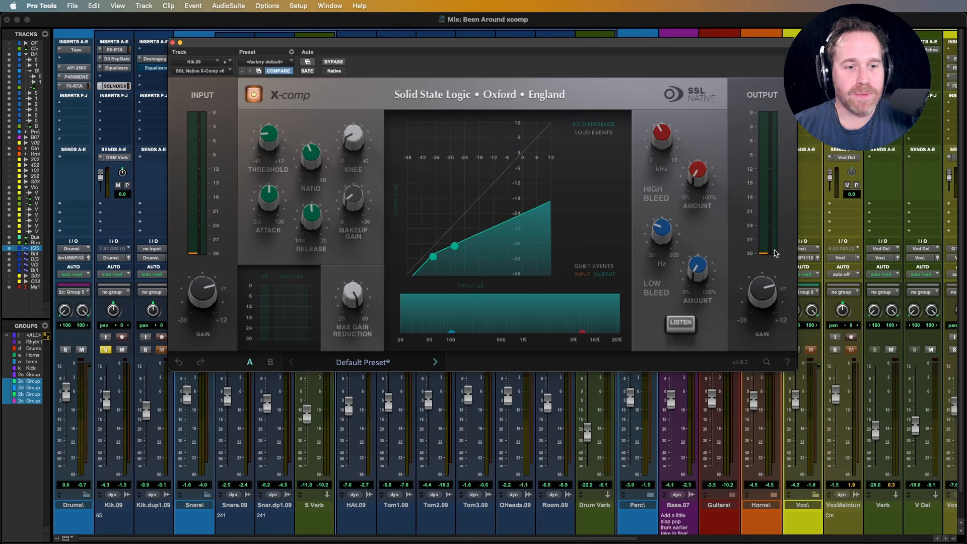
# - Raise the threshold directly on the transfer graph and move the low bleed point up in amount and frequency on the frequency graph
pyautogui.moveTo(768, 299)
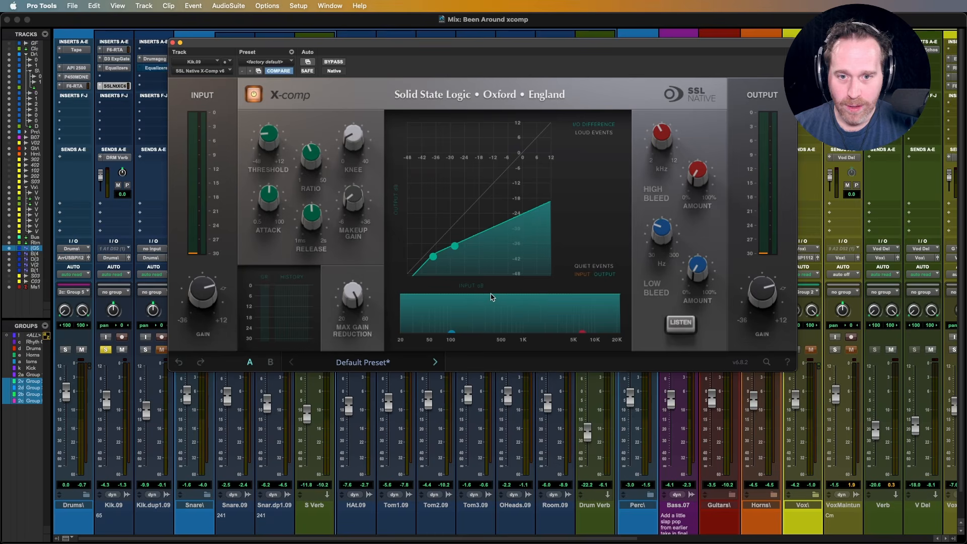
pyautogui.moveTo(456, 246); pyautogui.dragTo(497, 205)
pyautogui.moveTo(452, 334); pyautogui.dragTo(473, 323)
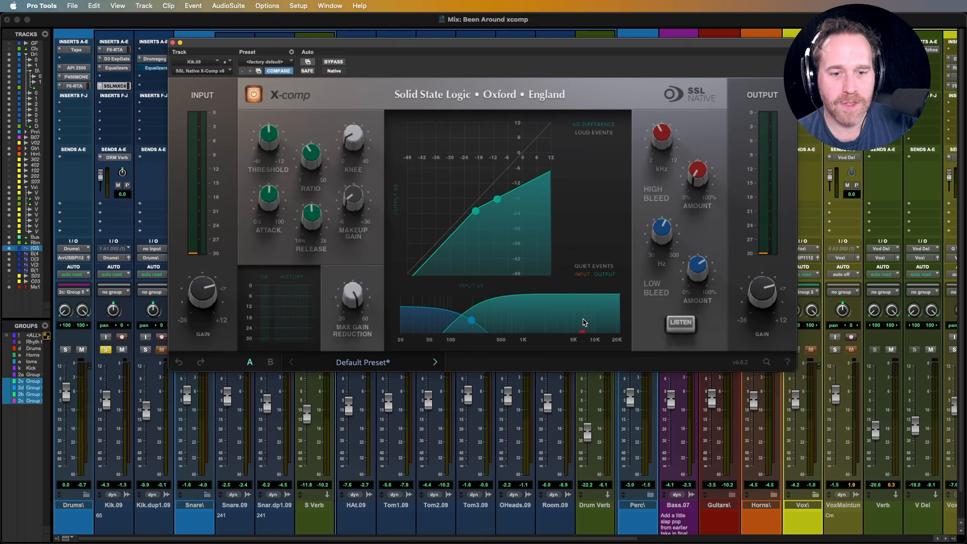
pyautogui.moveTo(584, 337)
pyautogui.mouseDown()
pyautogui.moveTo(575, 318)
pyautogui.moveTo(587, 336)
pyautogui.mouseUp()
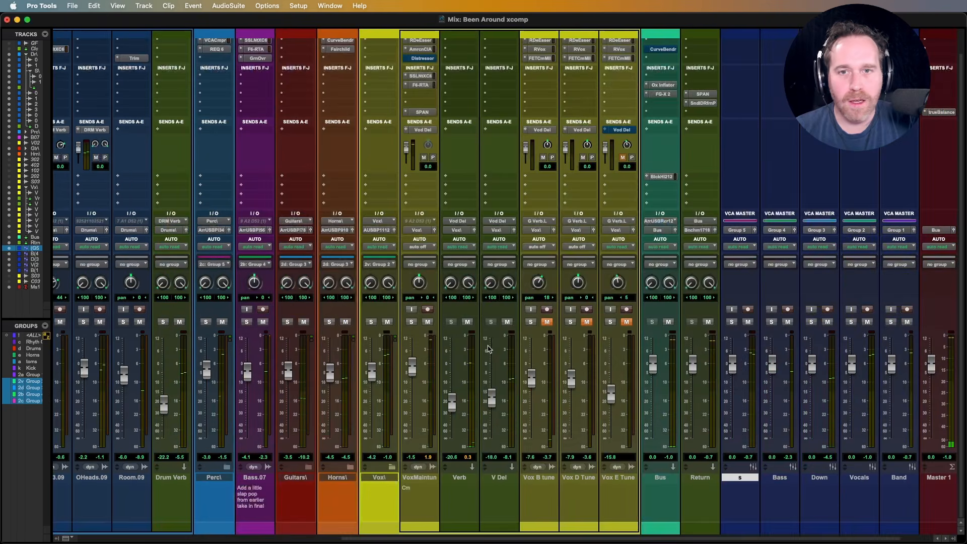
pyautogui.press('super+Tab')
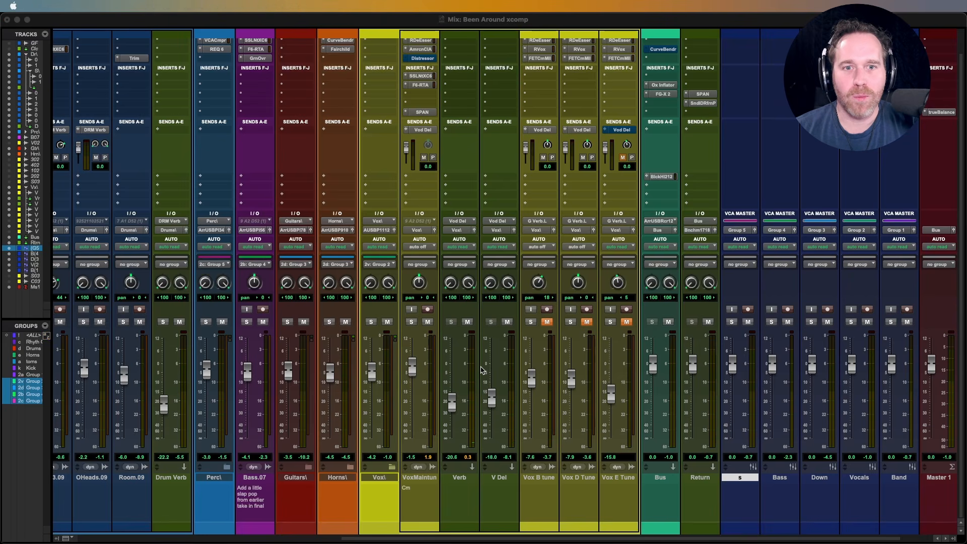